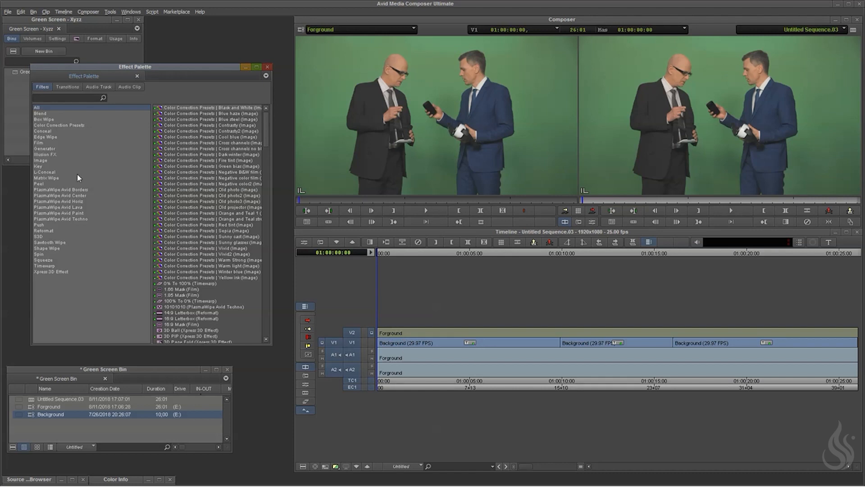
Apply the SpectraMatte key effect to the Forground clip on V2 and open its settings in the Effect Editor.
{"action": "left_click_drag", "start_coordinate": [88, 69], "coordinate": [86, 62]}
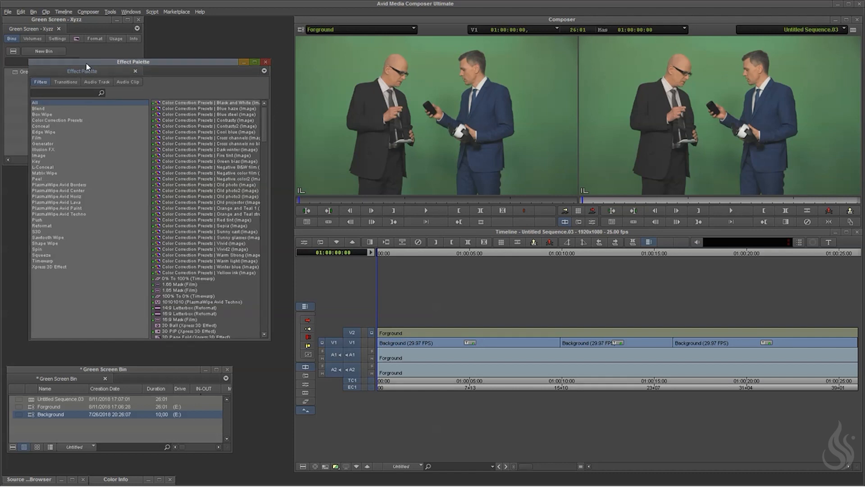
{"action": "left_click", "coordinate": [36, 162]}
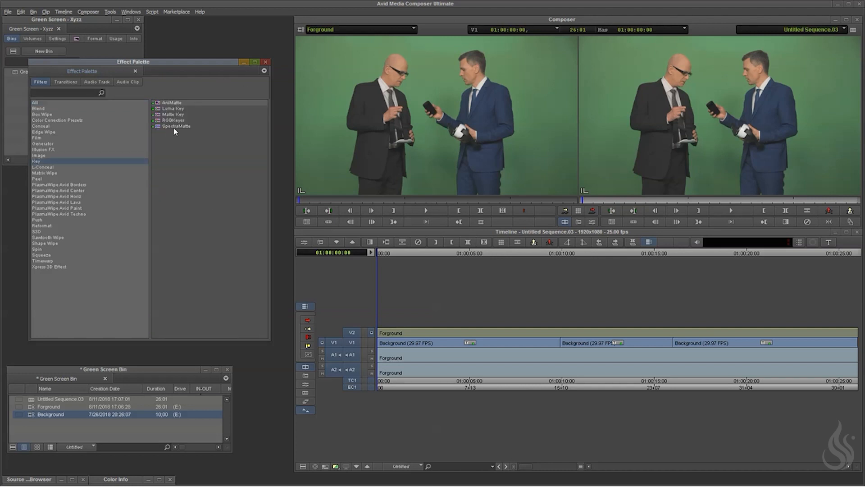
{"action": "left_click_drag", "start_coordinate": [176, 125], "coordinate": [447, 302]}
{"action": "left_click_drag", "start_coordinate": [477, 329], "coordinate": [480, 333]}
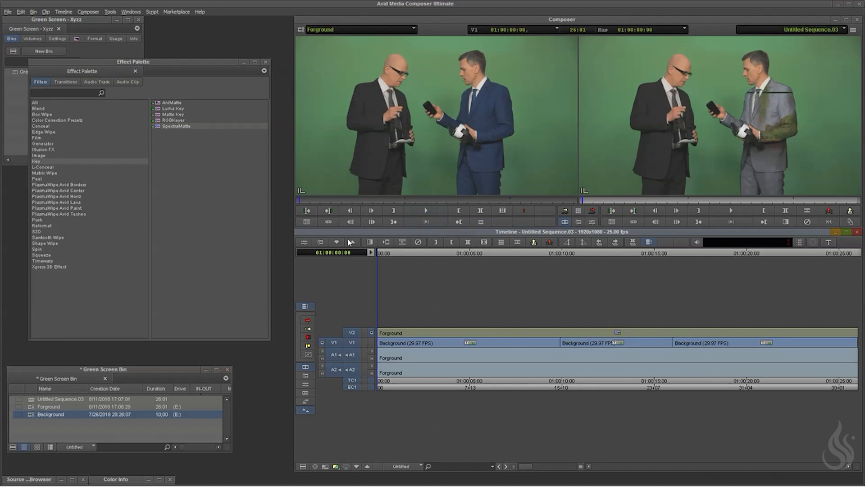
{"action": "left_click", "coordinate": [304, 243]}
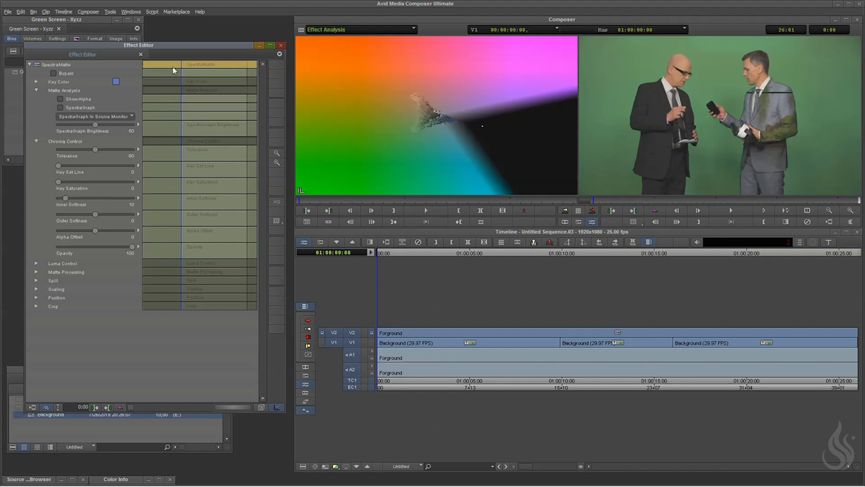
{"action": "left_click_drag", "start_coordinate": [138, 46], "coordinate": [152, 37]}
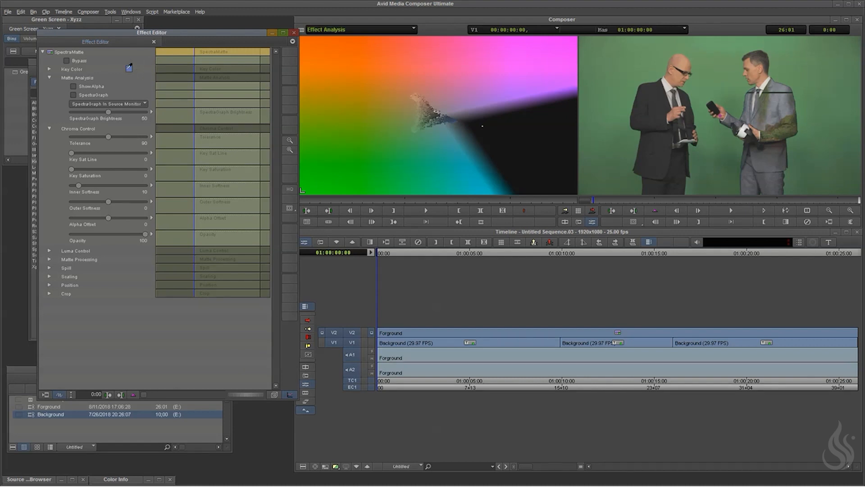
Sample the SpectraMatte key colour from several areas of the green backdrop, ending at the image's upper right edge.
{"action": "left_click_drag", "start_coordinate": [129, 68], "coordinate": [729, 58]}
{"action": "left_click_drag", "start_coordinate": [702, 128], "coordinate": [702, 45]}
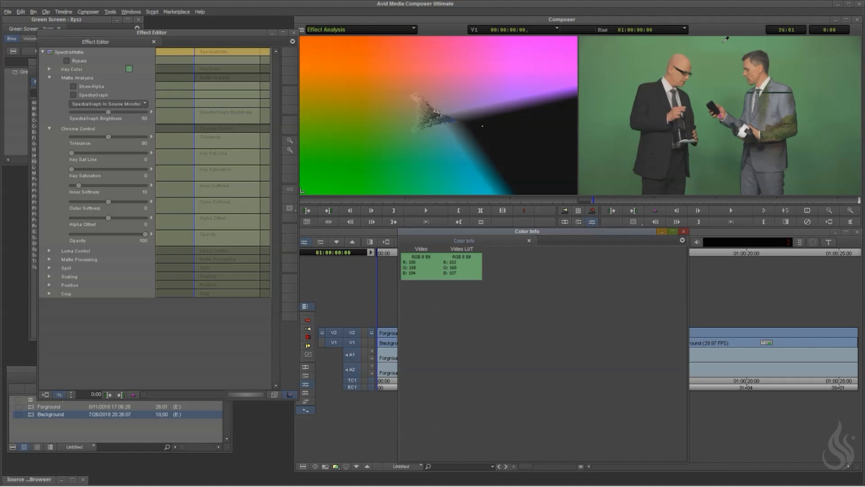
{"action": "left_click_drag", "start_coordinate": [726, 40], "coordinate": [860, 42]}
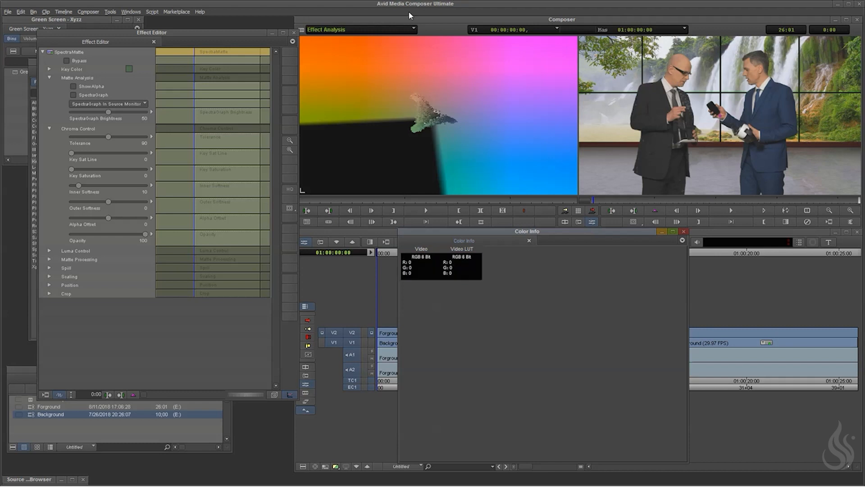
Try sampling a key colour while Show Alpha is enabled, and return to the normal image view.
{"action": "left_click", "coordinate": [73, 87]}
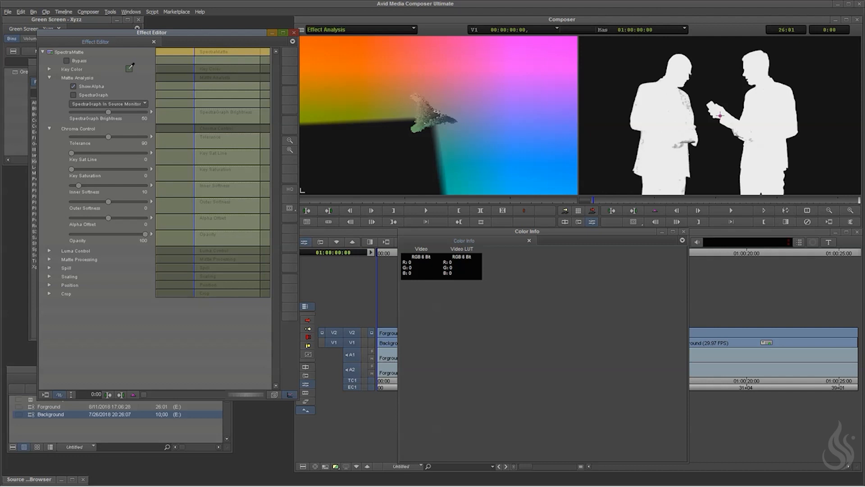
{"action": "left_click_drag", "start_coordinate": [130, 68], "coordinate": [588, 73]}
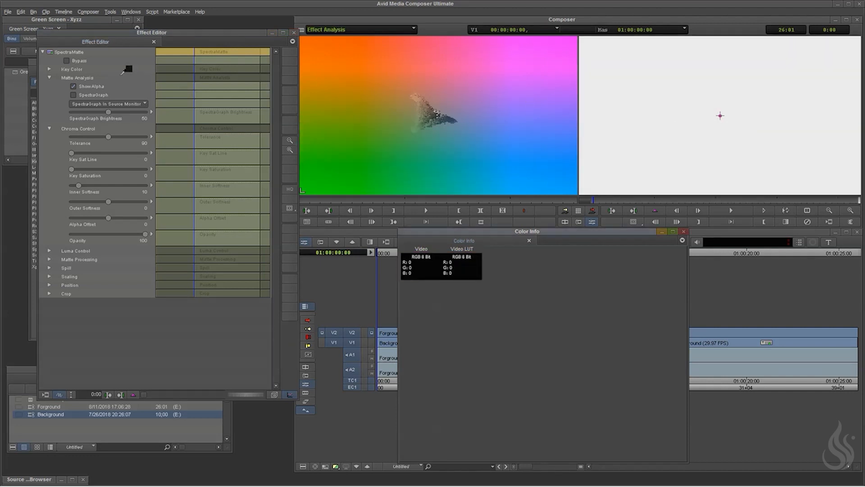
{"action": "left_click", "coordinate": [73, 86]}
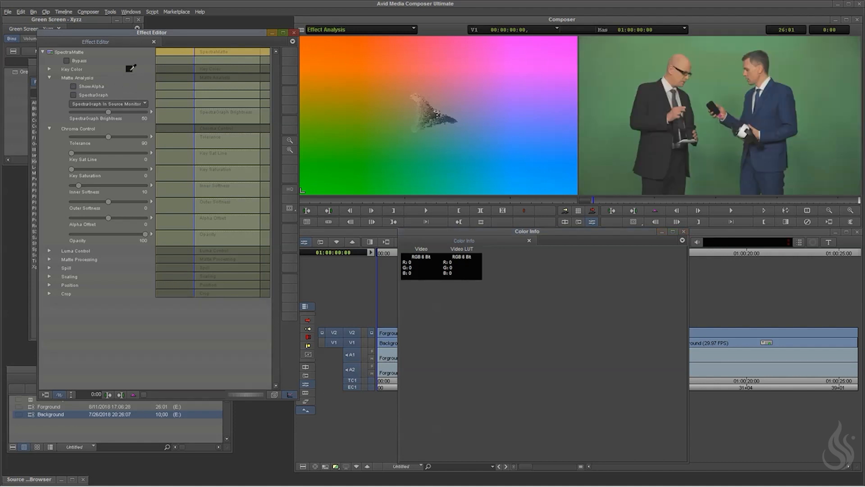
Resample the key colour from the lighter green above the two men and compare the key with Show Alpha on and off.
{"action": "left_click_drag", "start_coordinate": [130, 69], "coordinate": [695, 74]}
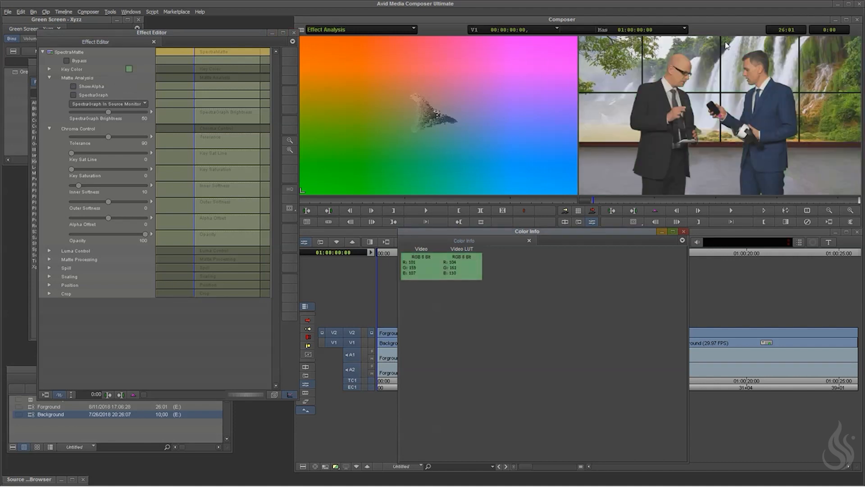
{"action": "left_click", "coordinate": [73, 84]}
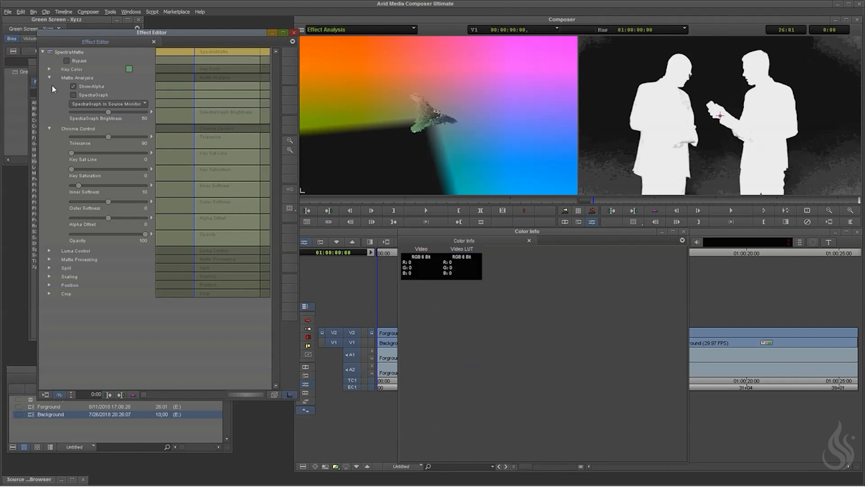
{"action": "left_click", "coordinate": [73, 86]}
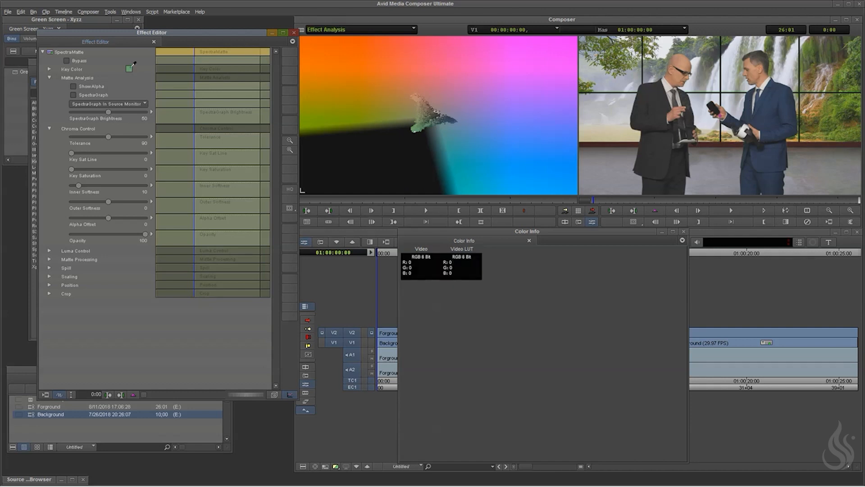
{"action": "left_click", "coordinate": [73, 86]}
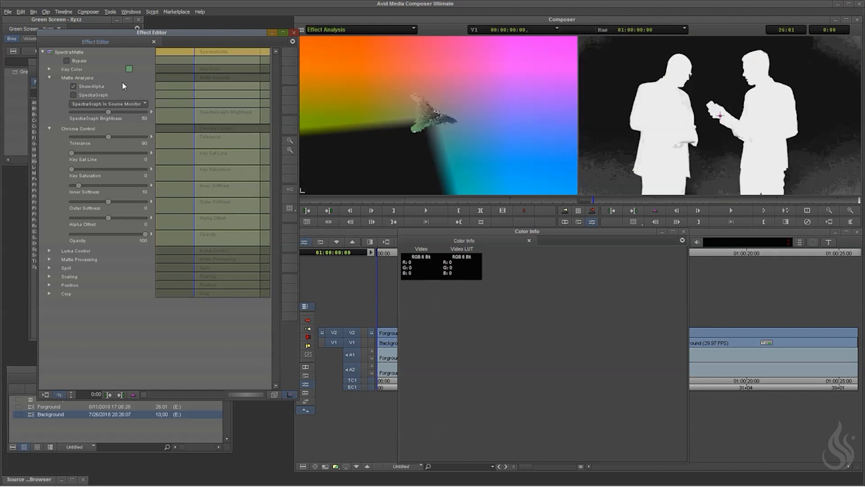
{"action": "left_click", "coordinate": [73, 86]}
Demonstrate sampling the key colour from the black area of the alpha matte, and turn Show Alpha off again.
{"action": "left_click_drag", "start_coordinate": [129, 69], "coordinate": [129, 69]}
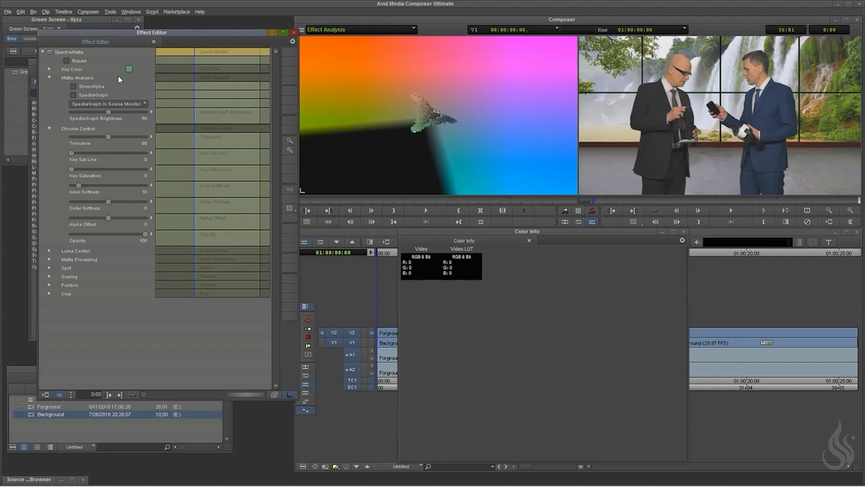
{"action": "left_click", "coordinate": [94, 86]}
{"action": "left_click_drag", "start_coordinate": [130, 68], "coordinate": [635, 65]}
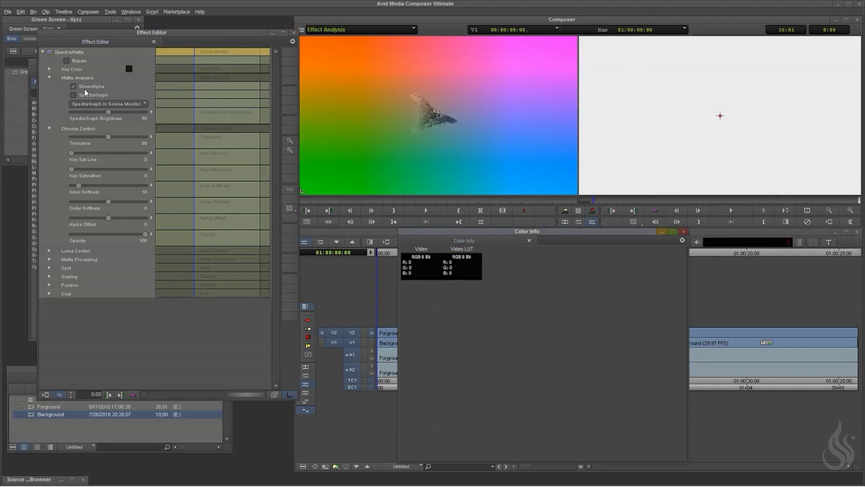
{"action": "left_click", "coordinate": [73, 86]}
Test key colours from the darker green at the image's right edge and the blue suit, ending on the light green above the men.
{"action": "left_click_drag", "start_coordinate": [129, 69], "coordinate": [836, 154]}
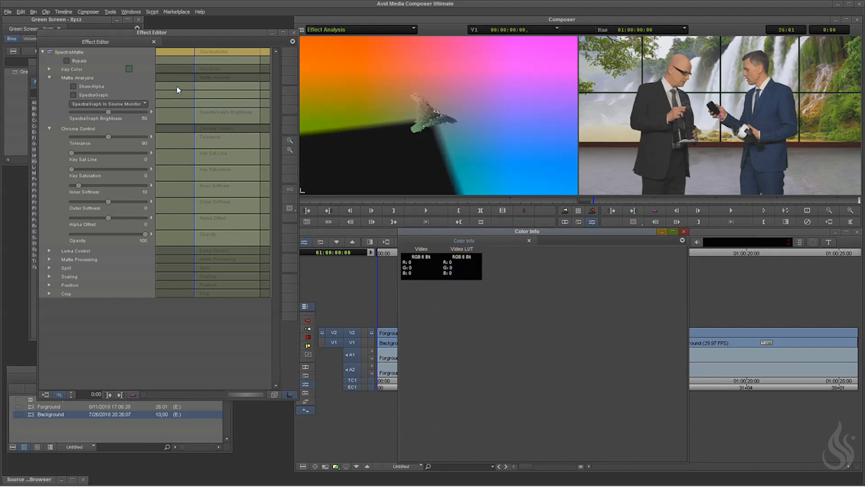
{"action": "left_click_drag", "start_coordinate": [757, 223], "coordinate": [770, 106]}
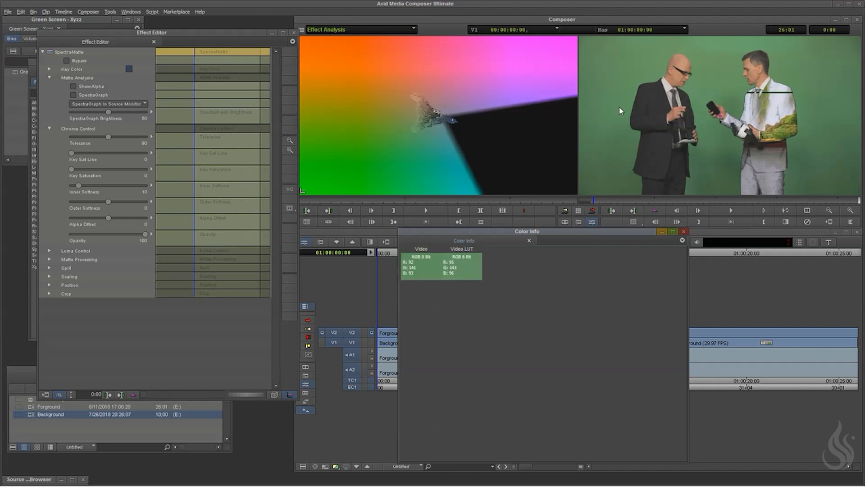
{"action": "left_click_drag", "start_coordinate": [131, 68], "coordinate": [718, 44]}
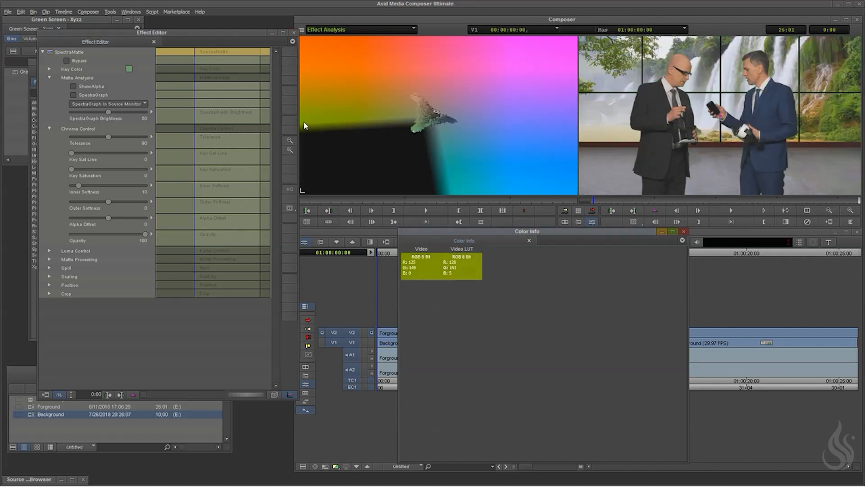
Show the alpha matte, set Inner Softness to 29 and lower Outer Softness to near its minimum.
{"action": "left_click", "coordinate": [72, 86]}
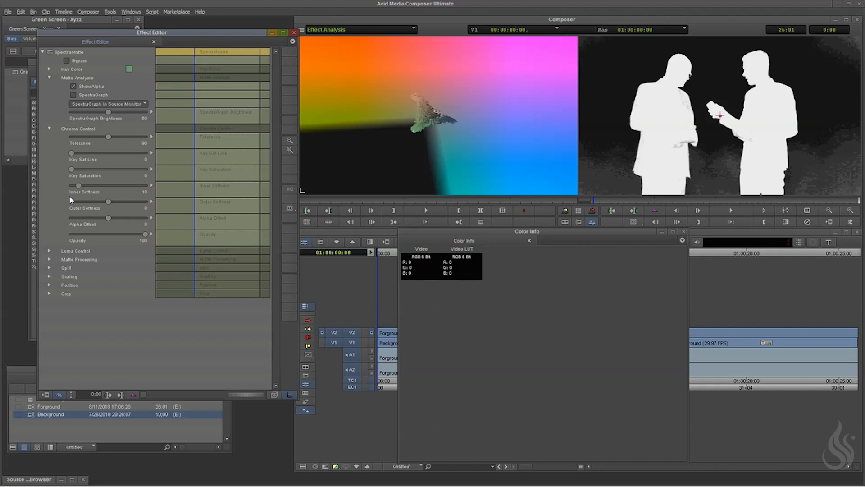
{"action": "mouse_move", "coordinate": [108, 203]}
{"action": "left_mouse_down"}
{"action": "mouse_move", "coordinate": [130, 204]}
{"action": "mouse_move", "coordinate": [91, 202]}
{"action": "left_mouse_up"}
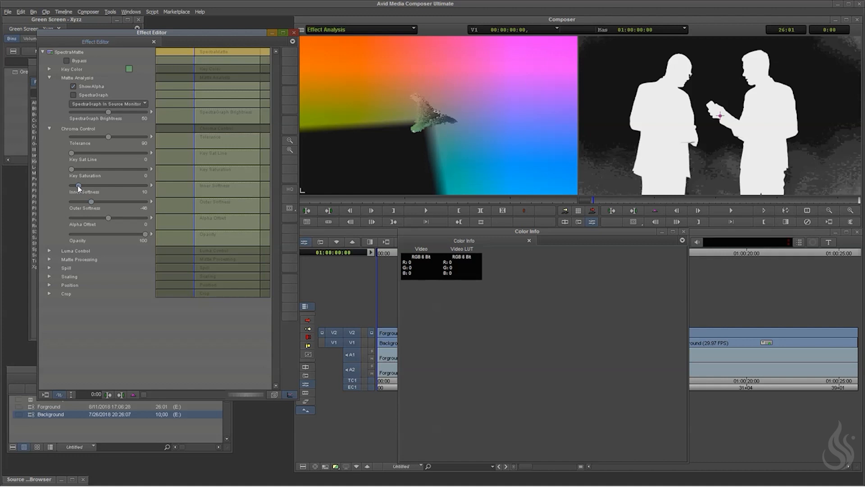
{"action": "mouse_move", "coordinate": [78, 188]}
{"action": "left_mouse_down"}
{"action": "mouse_move", "coordinate": [97, 189]}
{"action": "mouse_move", "coordinate": [82, 189]}
{"action": "left_mouse_up"}
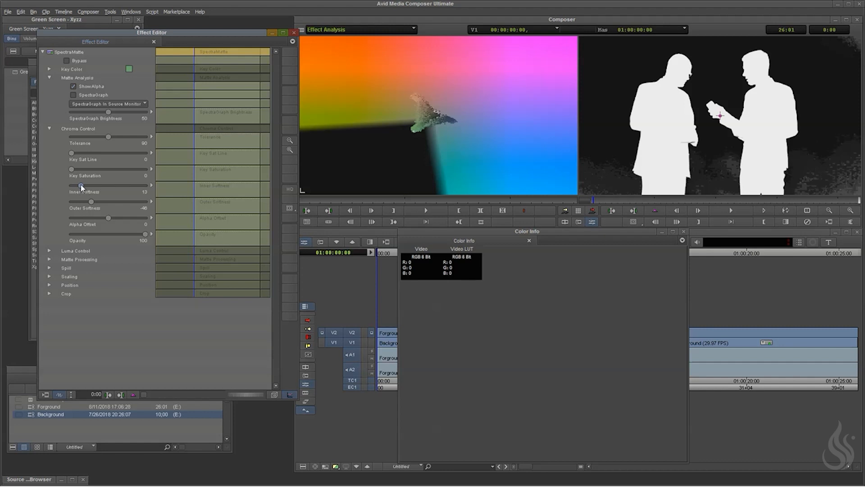
{"action": "mouse_move", "coordinate": [81, 186]}
{"action": "left_mouse_down"}
{"action": "mouse_move", "coordinate": [92, 187]}
{"action": "mouse_move", "coordinate": [81, 187]}
{"action": "left_mouse_up"}
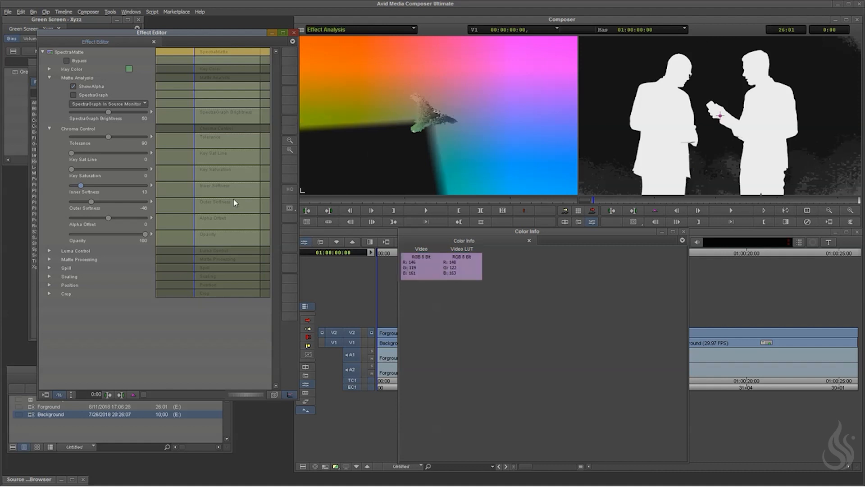
{"action": "left_click_drag", "start_coordinate": [80, 187], "coordinate": [93, 186]}
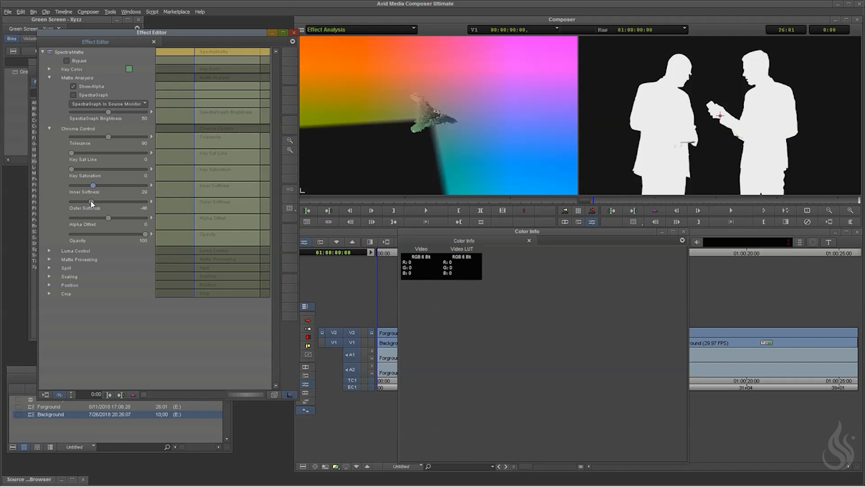
{"action": "mouse_move", "coordinate": [91, 202]}
{"action": "left_mouse_down"}
{"action": "mouse_move", "coordinate": [72, 203]}
{"action": "mouse_move", "coordinate": [122, 203]}
{"action": "mouse_move", "coordinate": [74, 204]}
{"action": "left_mouse_up"}
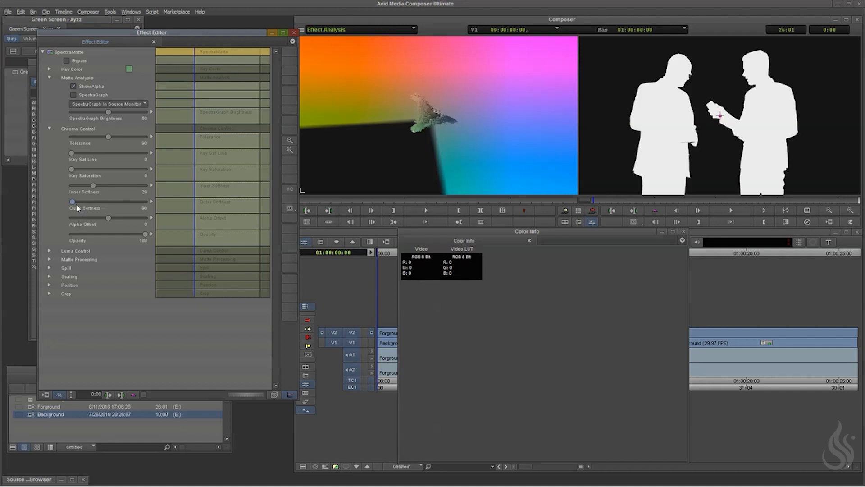
Reset Outer Softness to 0 and raise Inner Softness from zero to 26.
{"action": "left_click_drag", "start_coordinate": [74, 206], "coordinate": [112, 204]}
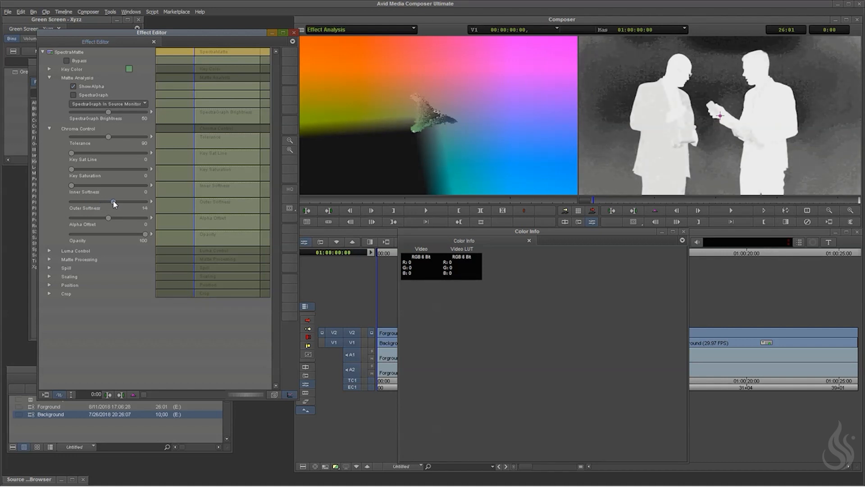
{"action": "left_click_drag", "start_coordinate": [113, 201], "coordinate": [108, 209]}
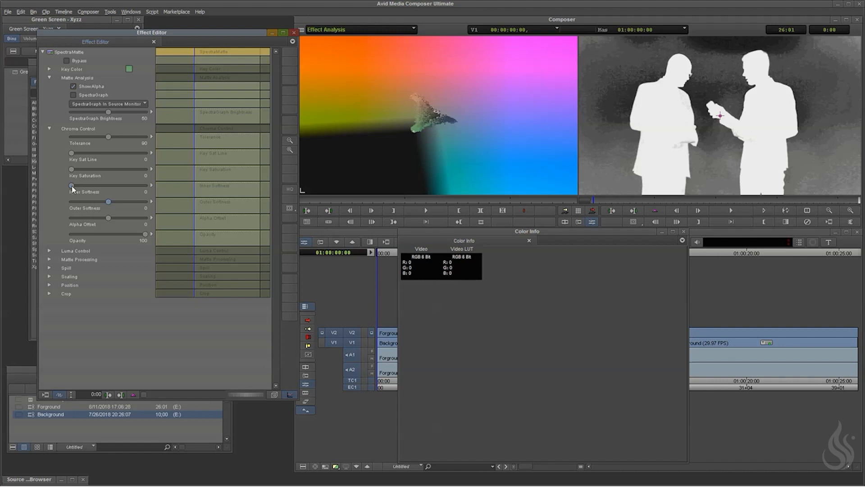
{"action": "left_click_drag", "start_coordinate": [76, 187], "coordinate": [70, 186]}
{"action": "left_click_drag", "start_coordinate": [71, 183], "coordinate": [90, 182]}
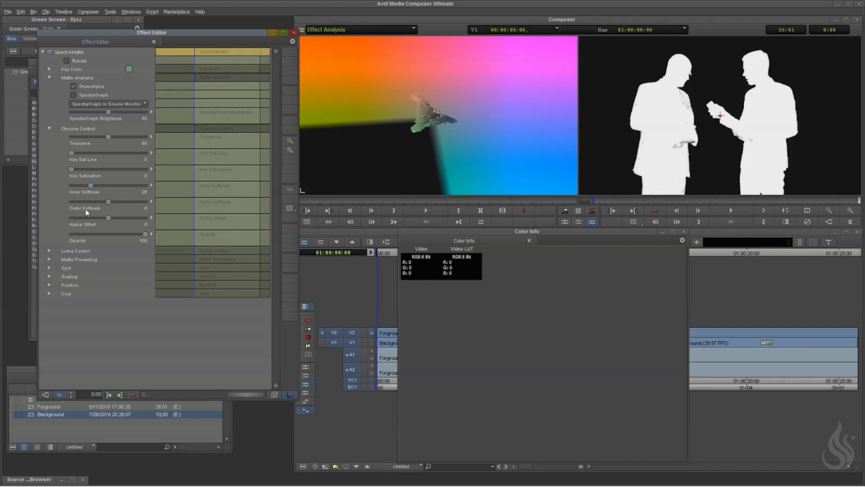
Compare low and neutral Outer Softness values on the matte and settle on -79.
{"action": "mouse_move", "coordinate": [101, 201]}
{"action": "left_mouse_down"}
{"action": "mouse_move", "coordinate": [87, 201]}
{"action": "mouse_move", "coordinate": [108, 201]}
{"action": "mouse_move", "coordinate": [94, 202]}
{"action": "left_mouse_up"}
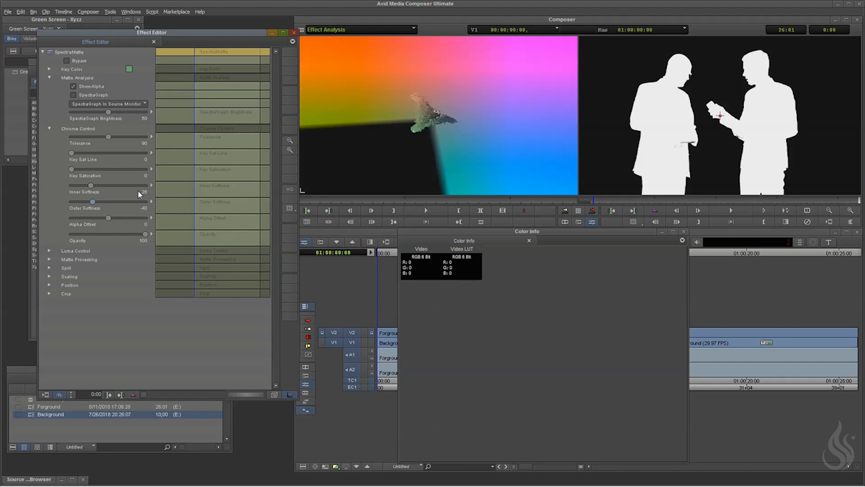
{"action": "left_click_drag", "start_coordinate": [92, 201], "coordinate": [110, 201]}
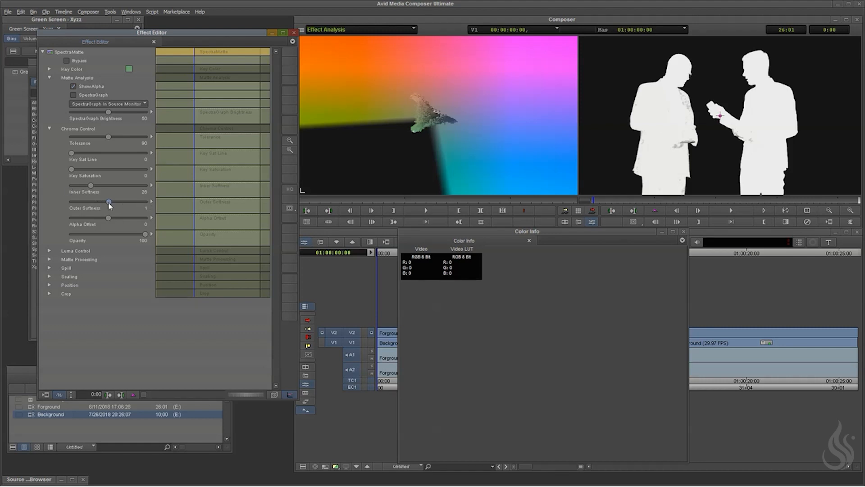
{"action": "left_click_drag", "start_coordinate": [92, 203], "coordinate": [90, 203]}
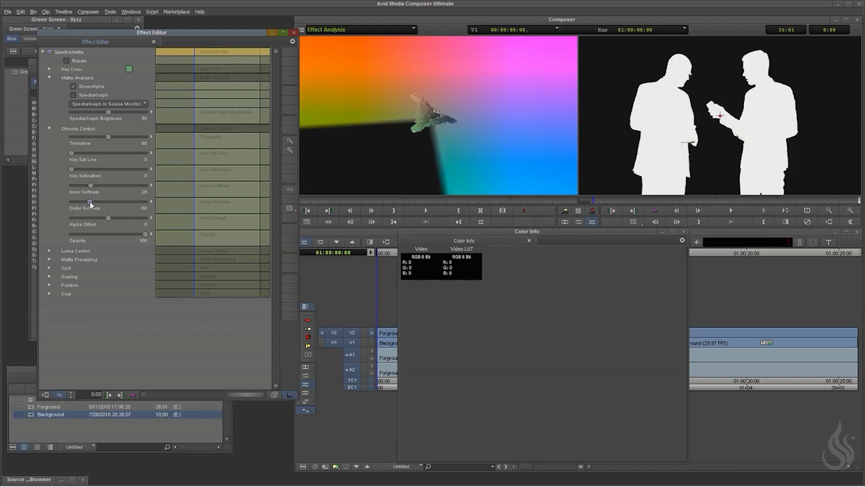
{"action": "left_click_drag", "start_coordinate": [85, 201], "coordinate": [79, 203]}
Try Key Sat Line at 33 and return it to 0, and set Tolerance to 63 with its keyframe graph expanded.
{"action": "left_click_drag", "start_coordinate": [71, 154], "coordinate": [96, 151]}
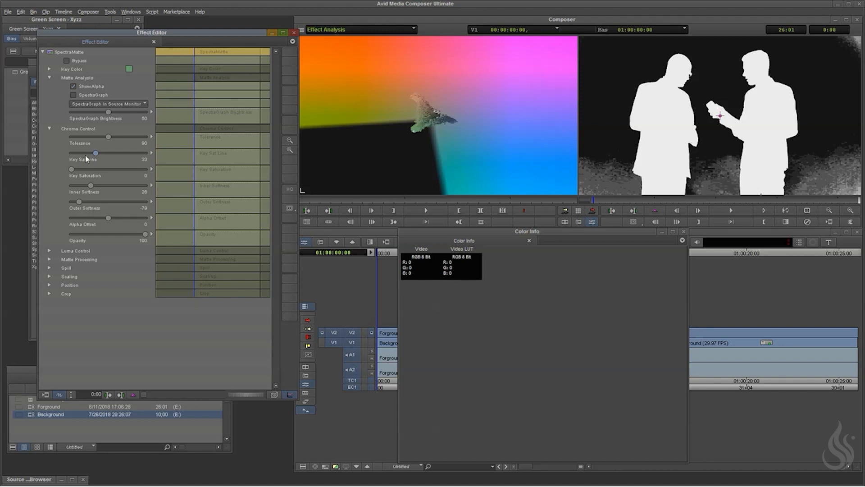
{"action": "left_click_drag", "start_coordinate": [85, 155], "coordinate": [60, 154]}
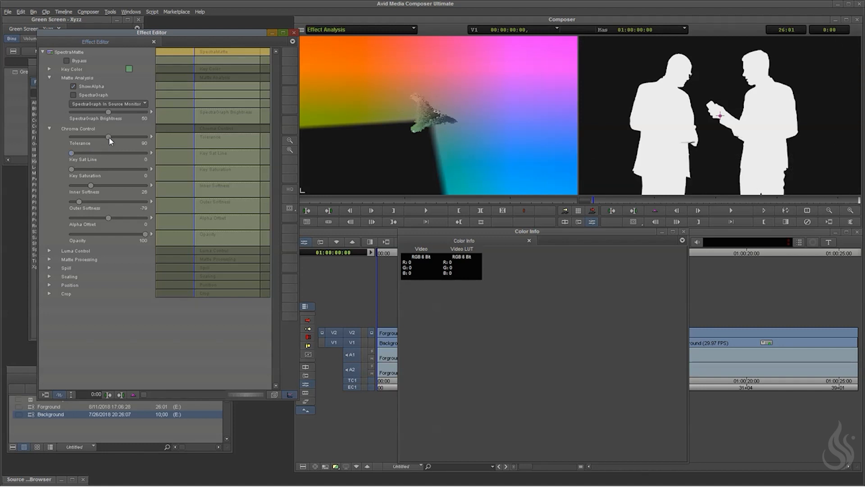
{"action": "mouse_move", "coordinate": [112, 135]}
{"action": "left_mouse_down"}
{"action": "mouse_move", "coordinate": [130, 137]}
{"action": "mouse_move", "coordinate": [97, 137]}
{"action": "left_mouse_up"}
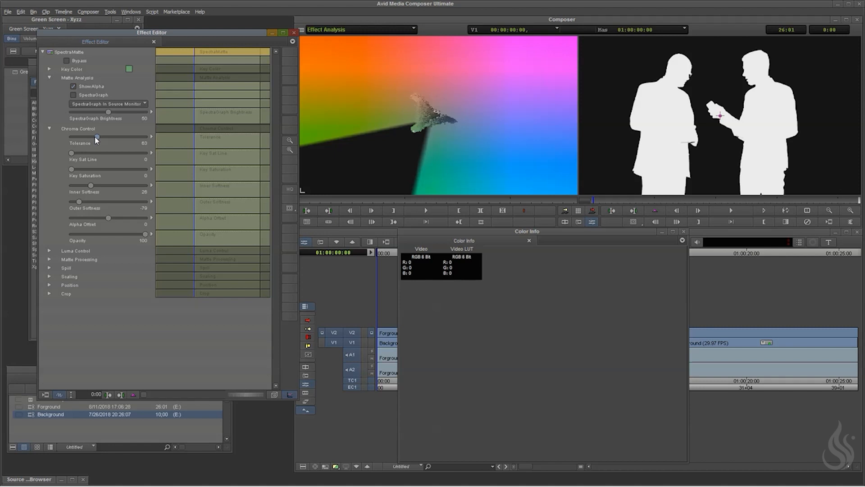
{"action": "left_click", "coordinate": [151, 138]}
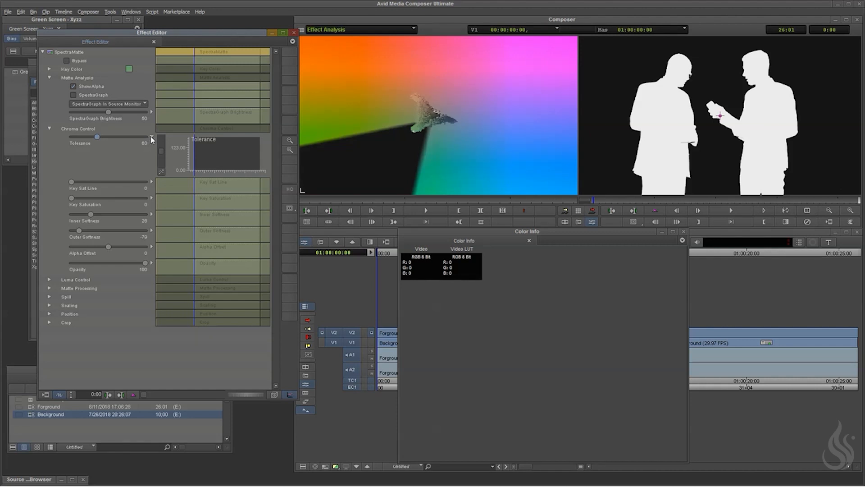
Collapse the Tolerance graph, set Tolerance to 100 and compare the composite with the alpha matte.
{"action": "left_click", "coordinate": [151, 137]}
{"action": "left_click_drag", "start_coordinate": [97, 137], "coordinate": [113, 133]}
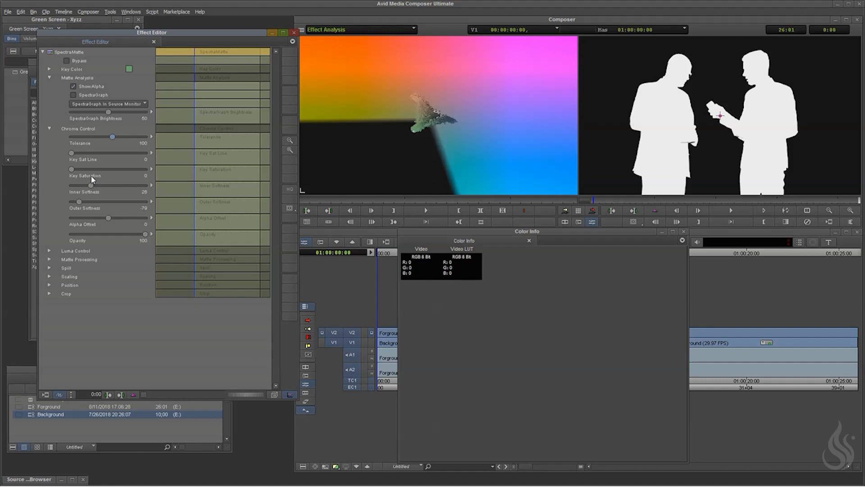
{"action": "left_click", "coordinate": [73, 87]}
{"action": "left_click", "coordinate": [73, 86]}
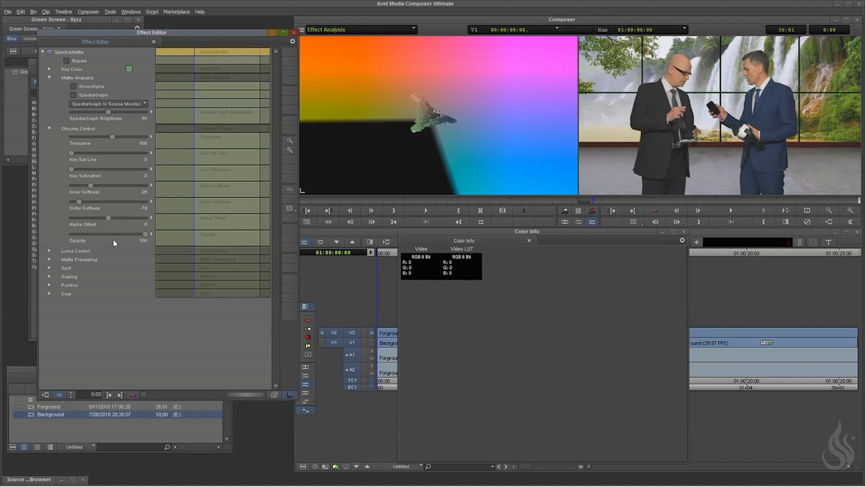
{"action": "left_click", "coordinate": [73, 86]}
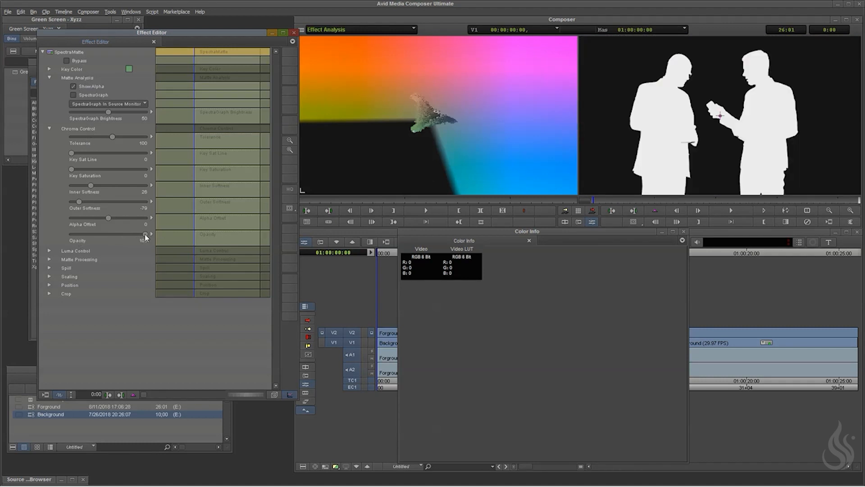
Try lowering the matte's Opacity to 48 and return it to 100.
{"action": "left_click_drag", "start_coordinate": [146, 235], "coordinate": [109, 236]}
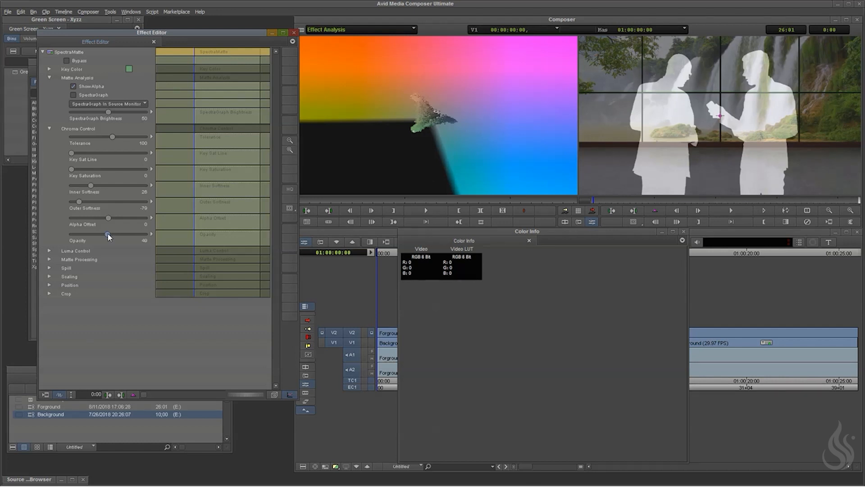
{"action": "left_click_drag", "start_coordinate": [109, 236], "coordinate": [109, 239]}
{"action": "left_click_drag", "start_coordinate": [106, 234], "coordinate": [151, 239]}
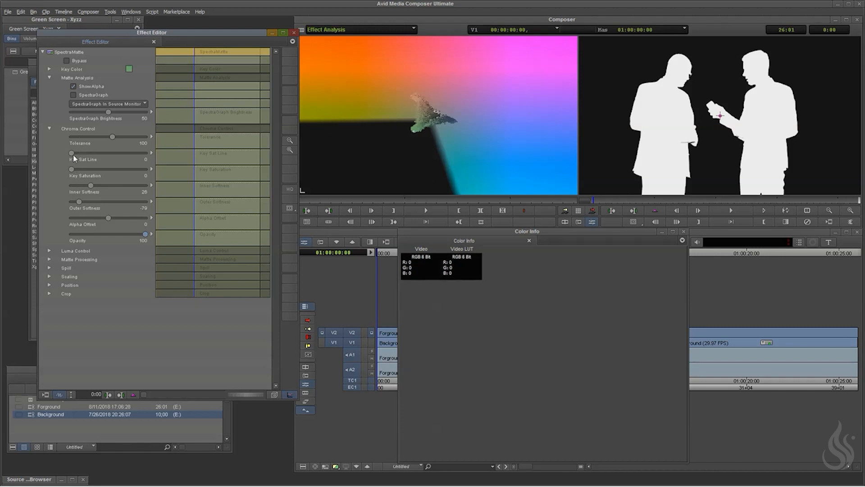
{"action": "left_click_drag", "start_coordinate": [72, 168], "coordinate": [63, 153]}
Collapse the Chroma Control parameters, expand Spill and turn off the alpha view.
{"action": "left_click", "coordinate": [49, 129]}
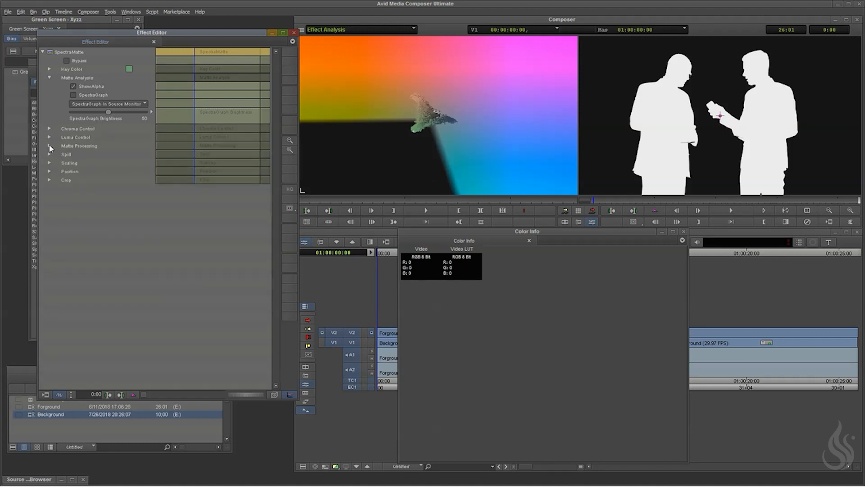
{"action": "left_click", "coordinate": [49, 154]}
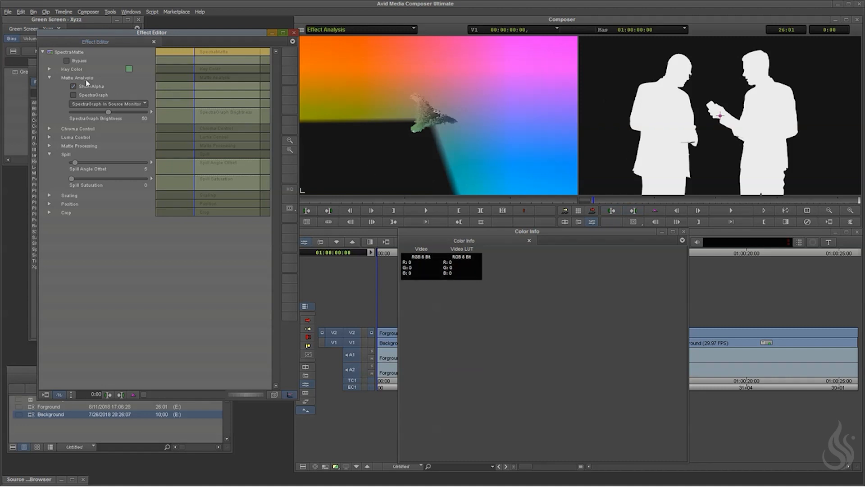
{"action": "left_click", "coordinate": [73, 85]}
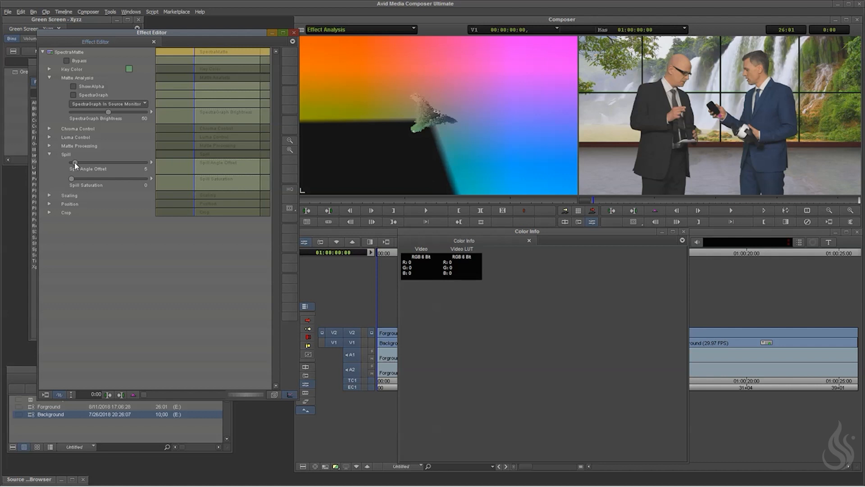
Try different Spill Angle Offset and Spill Saturation values on the composite and return Spill Saturation to 0.
{"action": "mouse_move", "coordinate": [75, 165]}
{"action": "left_mouse_down"}
{"action": "mouse_move", "coordinate": [164, 166]}
{"action": "mouse_move", "coordinate": [59, 163]}
{"action": "left_mouse_up"}
{"action": "left_click_drag", "start_coordinate": [75, 165], "coordinate": [76, 165]}
{"action": "left_click_drag", "start_coordinate": [72, 179], "coordinate": [82, 180]}
{"action": "left_click_drag", "start_coordinate": [141, 182], "coordinate": [128, 179]}
{"action": "left_click", "coordinate": [71, 178]}
{"action": "left_click_drag", "start_coordinate": [142, 181], "coordinate": [144, 178]}
{"action": "left_click_drag", "start_coordinate": [143, 181], "coordinate": [76, 174]}
Try Spill Angle Offset at 100, bring it down to 14 and fine-tune it on the composite.
{"action": "left_click_drag", "start_coordinate": [75, 164], "coordinate": [149, 172]}
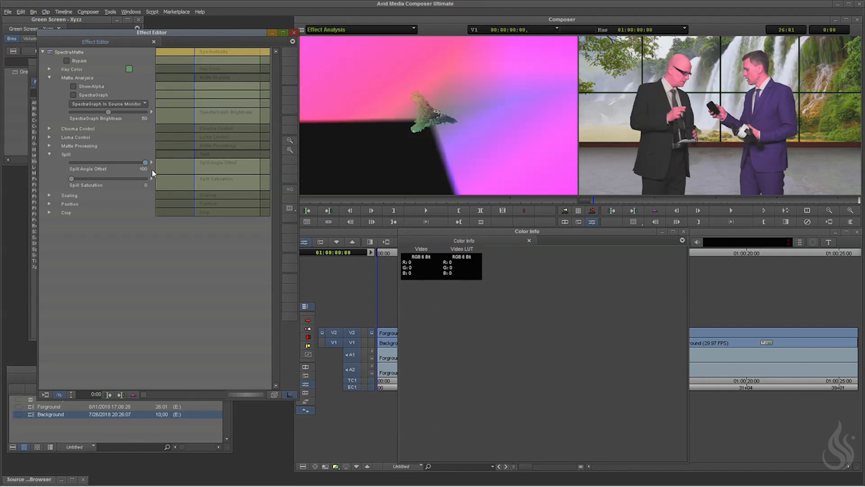
{"action": "left_click_drag", "start_coordinate": [119, 161], "coordinate": [83, 163]}
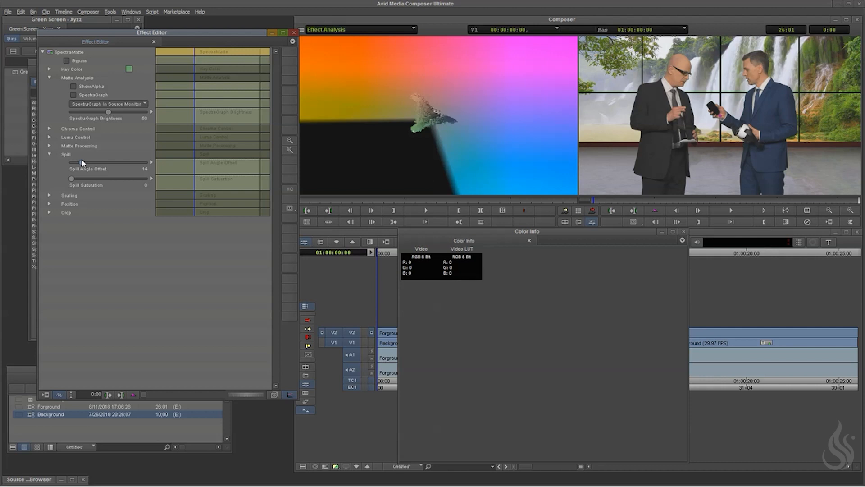
{"action": "left_click_drag", "start_coordinate": [82, 163], "coordinate": [85, 163]}
{"action": "mouse_move", "coordinate": [440, 85]}
Collapse the Spill parameters and compare the alpha matte with the composite, leaving the alpha view off.
{"action": "left_click", "coordinate": [49, 154]}
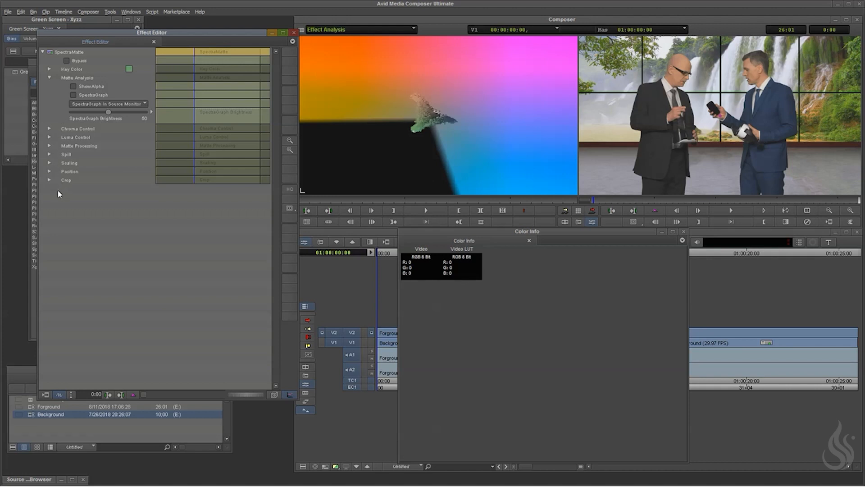
{"action": "left_click", "coordinate": [73, 87]}
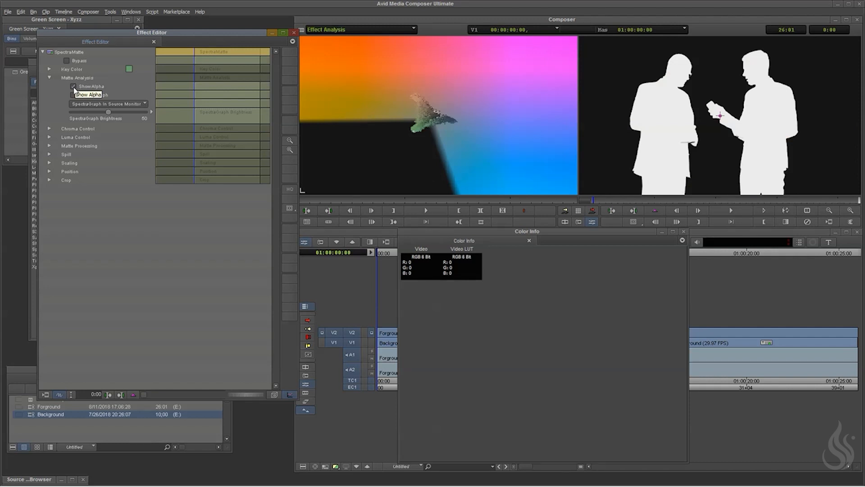
{"action": "left_click", "coordinate": [73, 87]}
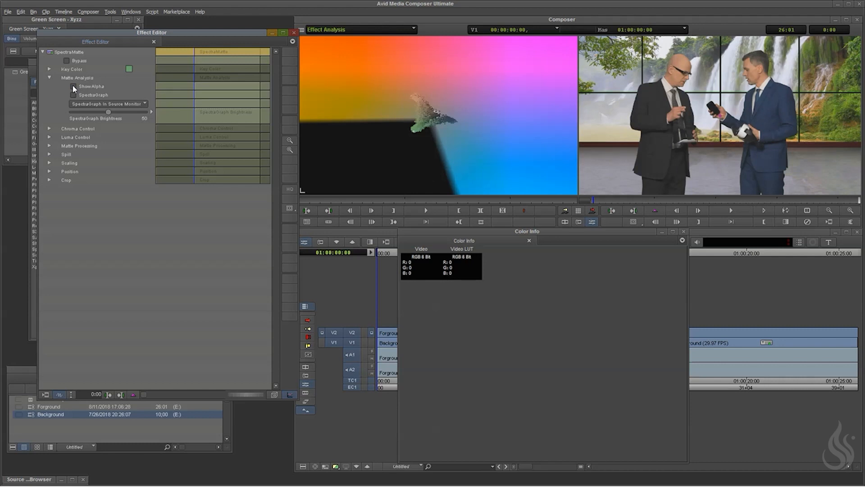